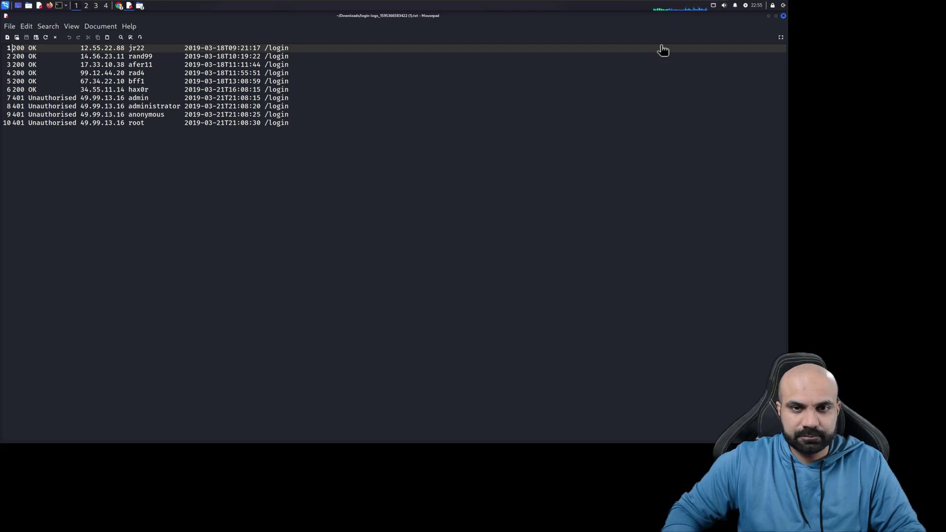
# Close the Downloads file manager and arrange the login log window beside the task text, wide enough for one line per entry.
pyautogui.click(776, 15)
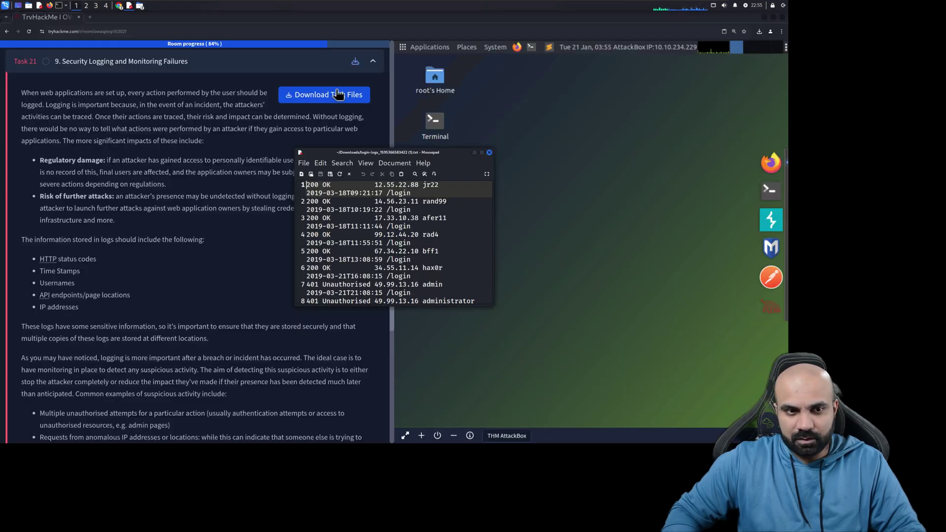
pyautogui.moveTo(346, 157); pyautogui.dragTo(475, 78)
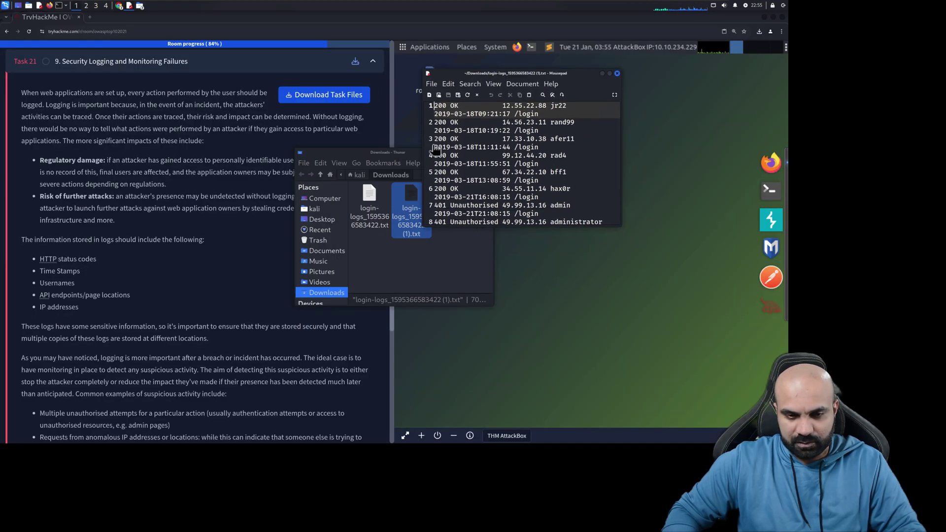
pyautogui.click(474, 156)
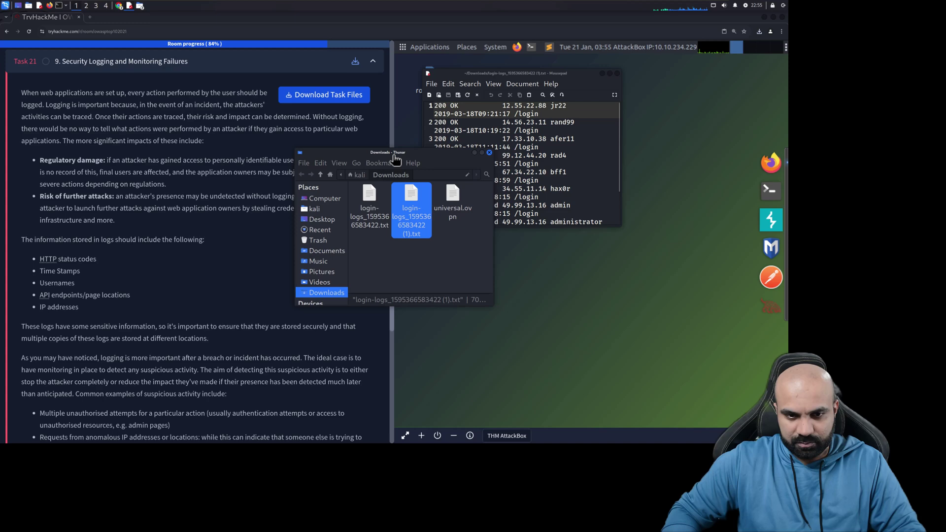
pyautogui.click(490, 154)
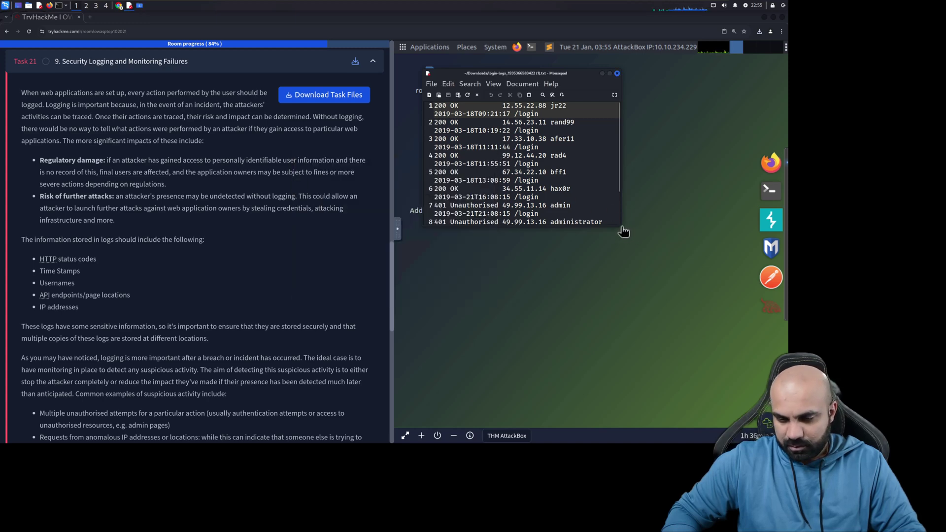
pyautogui.moveTo(624, 232); pyautogui.dragTo(734, 302)
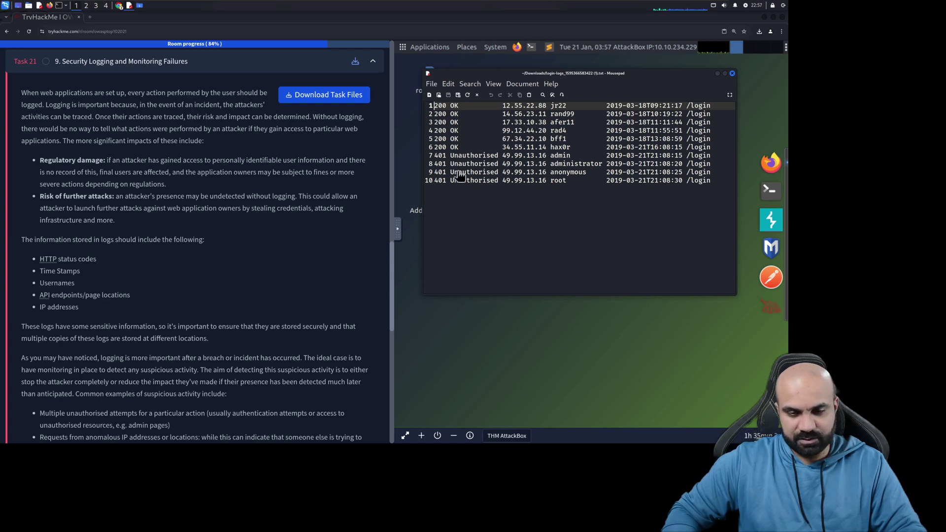
# Read the Task 21 text on what logs should store, examples of suspicious activity, and the two questions to answer.
pyautogui.click(149, 302)
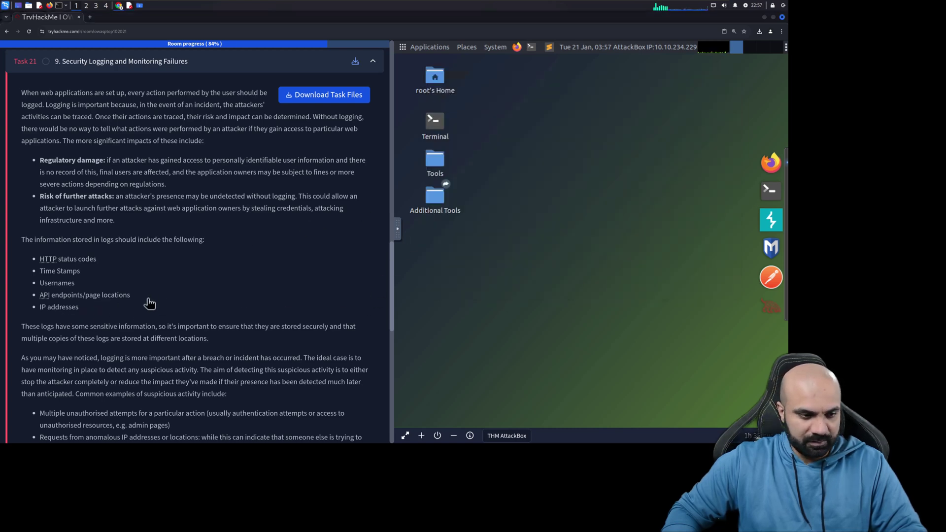
pyautogui.scroll(-3, 150, 301)
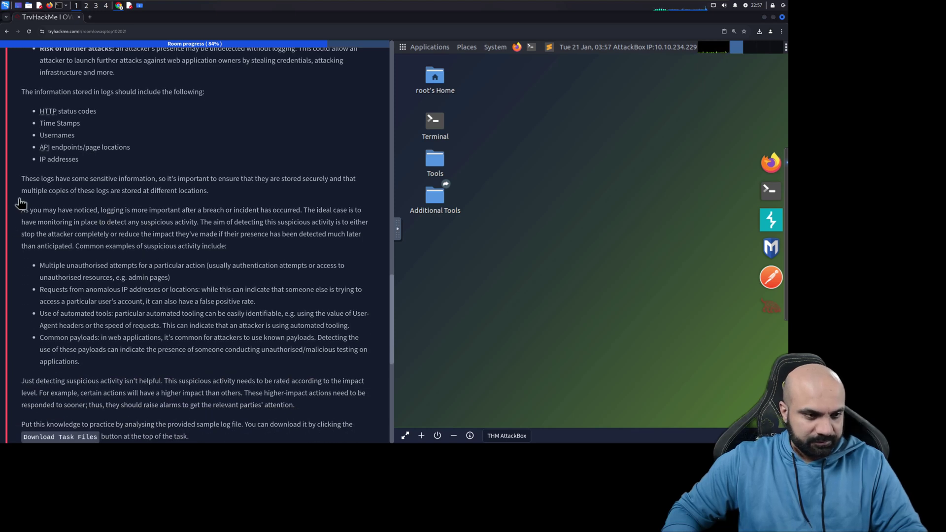
pyautogui.scroll(-1, 67, 194)
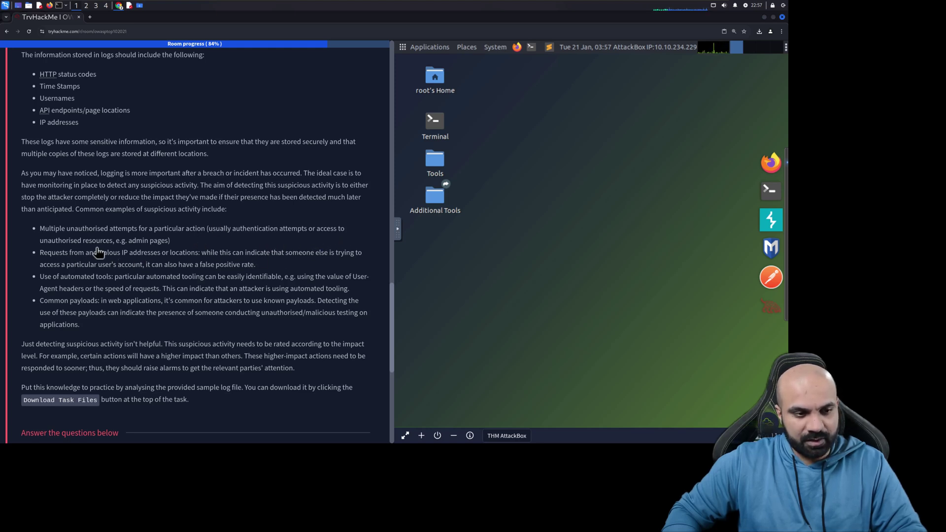
pyautogui.scroll(-3, 155, 252)
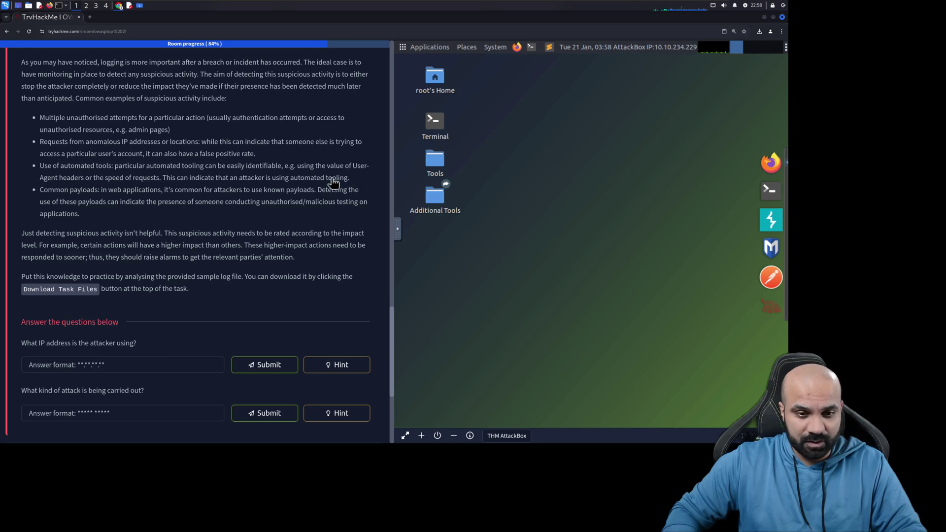
pyautogui.moveTo(350, 178); pyautogui.dragTo(48, 173)
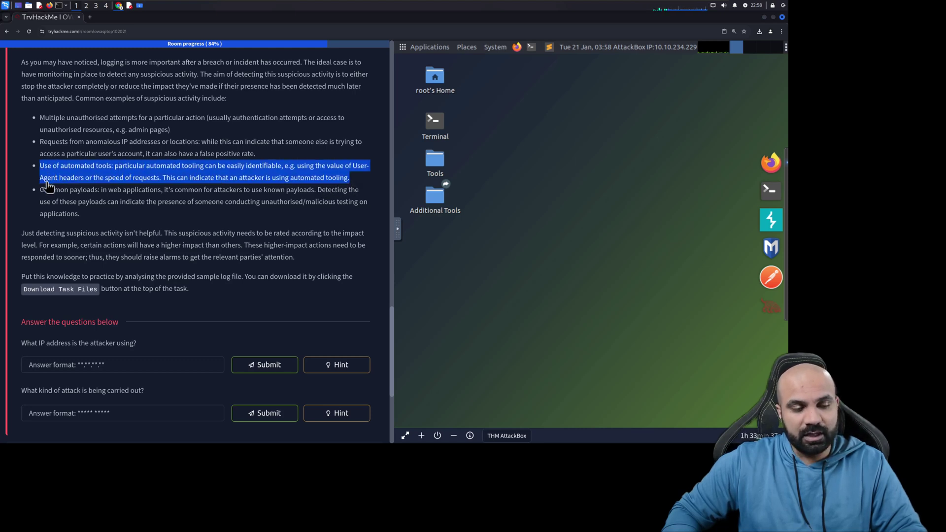
pyautogui.click(53, 188)
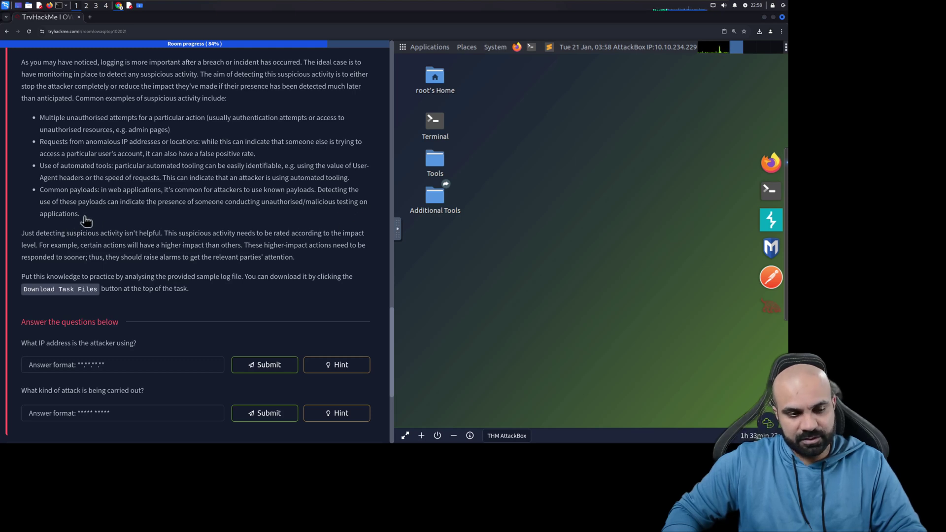
pyautogui.moveTo(85, 215); pyautogui.dragTo(42, 197)
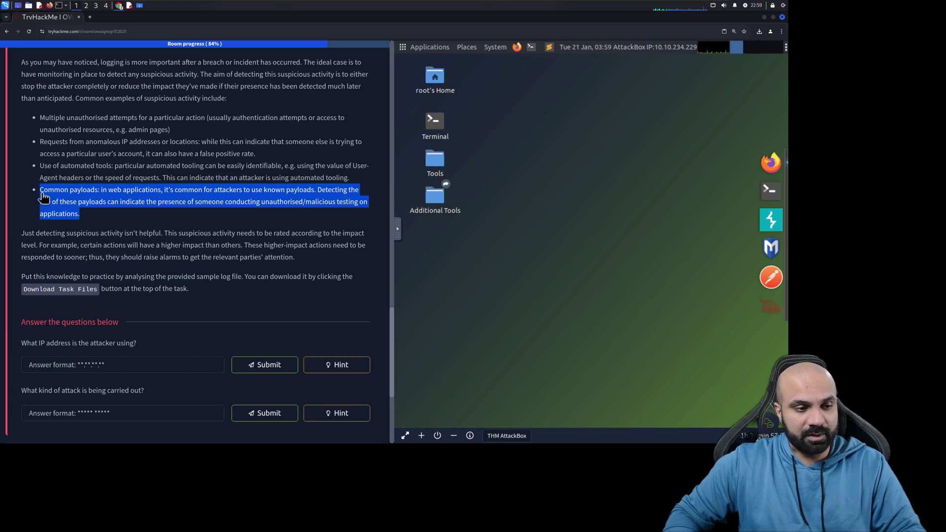
pyautogui.click(95, 220)
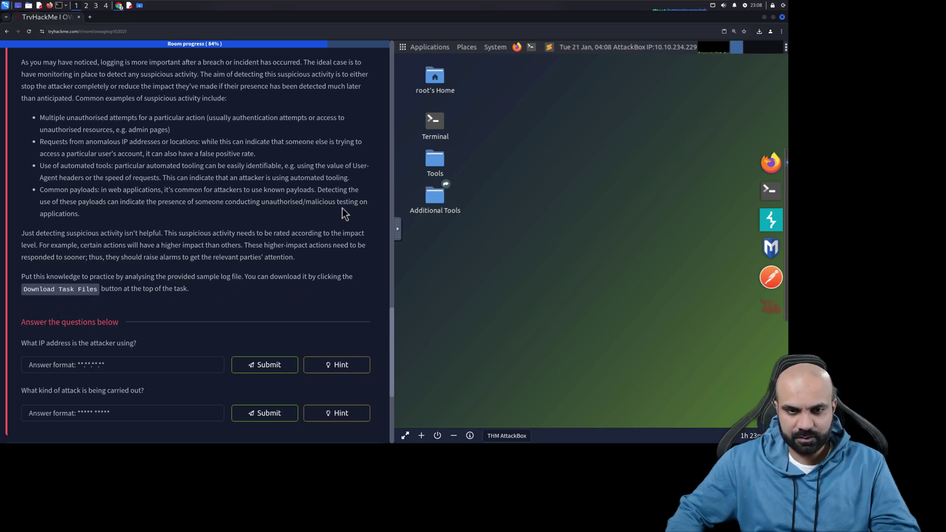
pyautogui.scroll(-2, 131, 322)
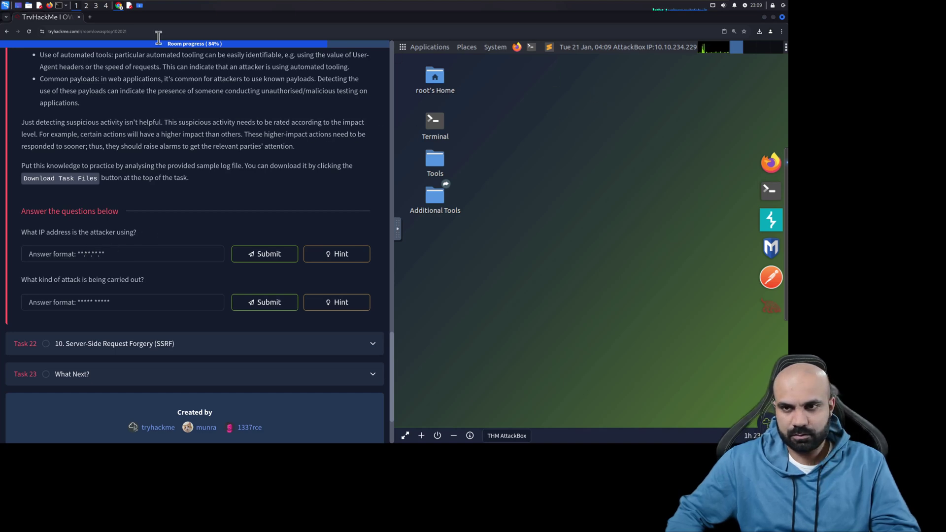
# Copy the IP address 49.99.13.16 from the unauthorised login log entries and submit it as the attacker's IP address.
pyautogui.click(130, 5)
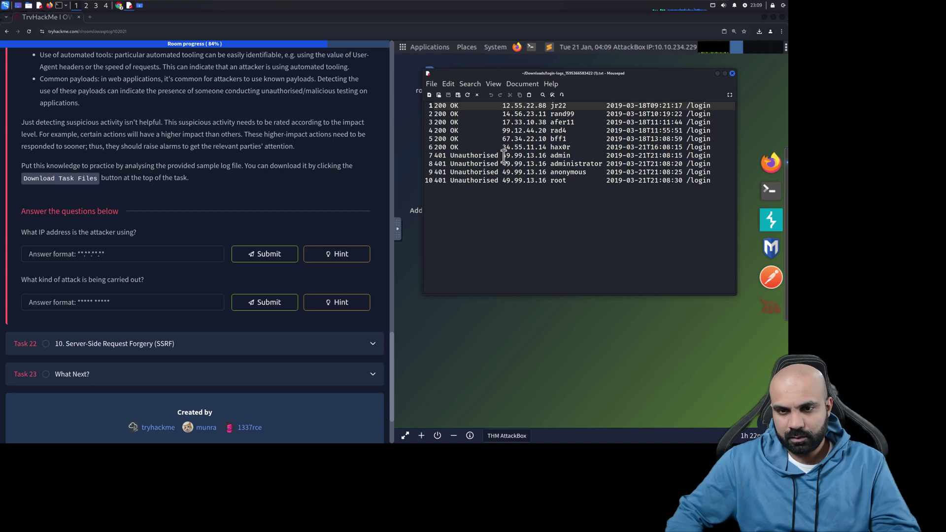
pyautogui.moveTo(503, 155); pyautogui.dragTo(548, 156)
pyautogui.rightClick(544, 156)
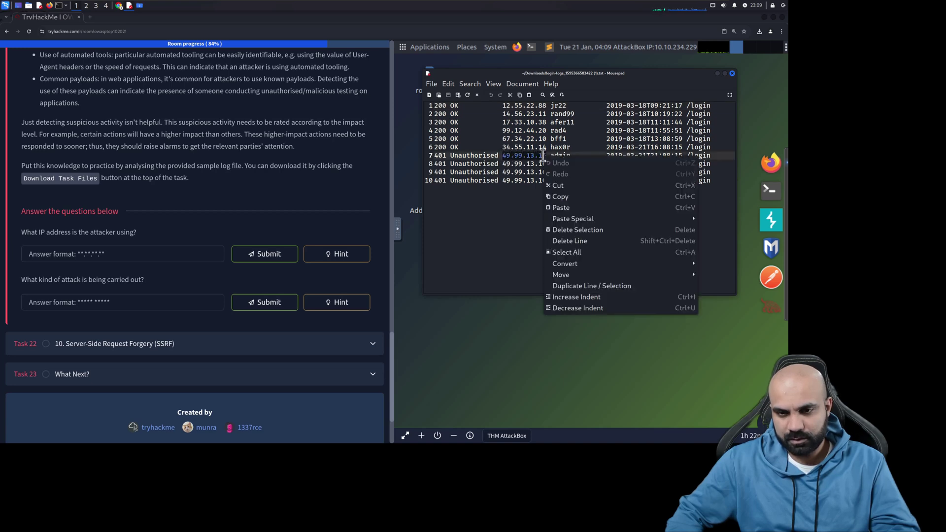
pyautogui.click(562, 186)
pyautogui.click(157, 252)
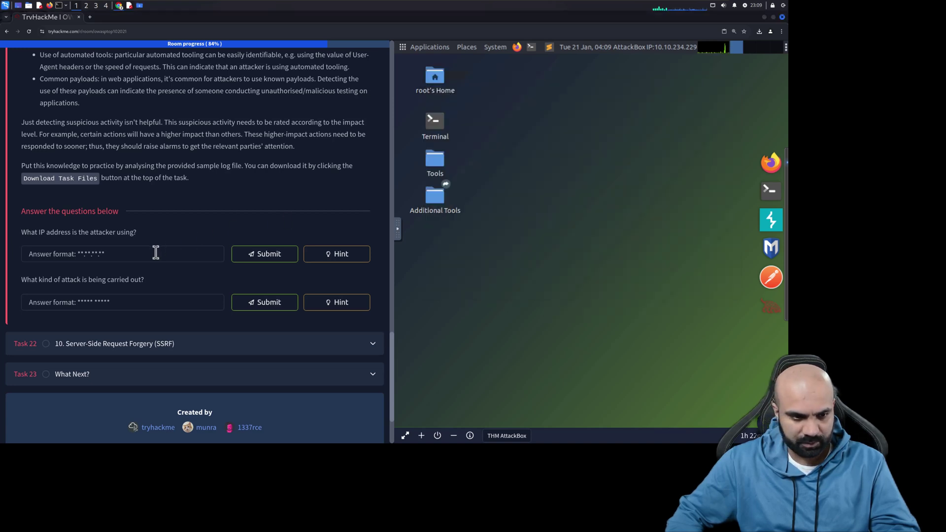
pyautogui.rightClick(155, 253)
pyautogui.click(173, 321)
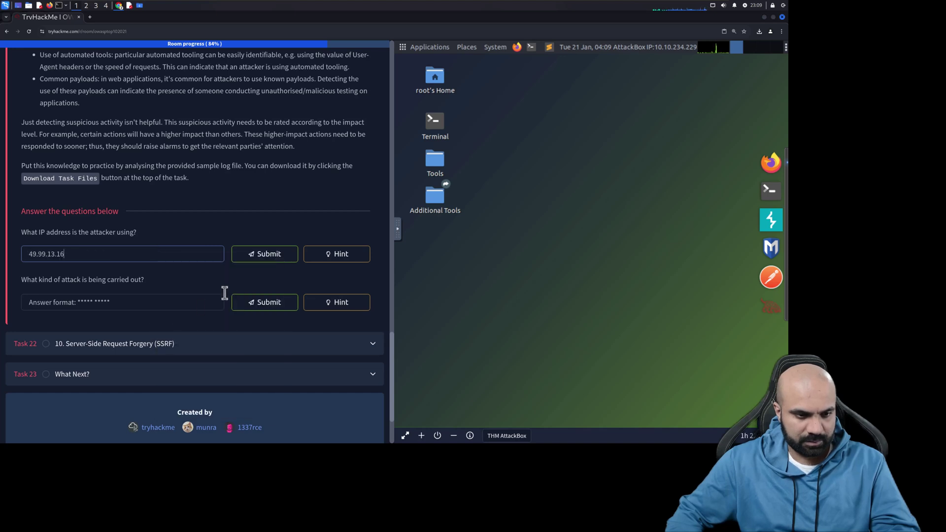
pyautogui.click(259, 254)
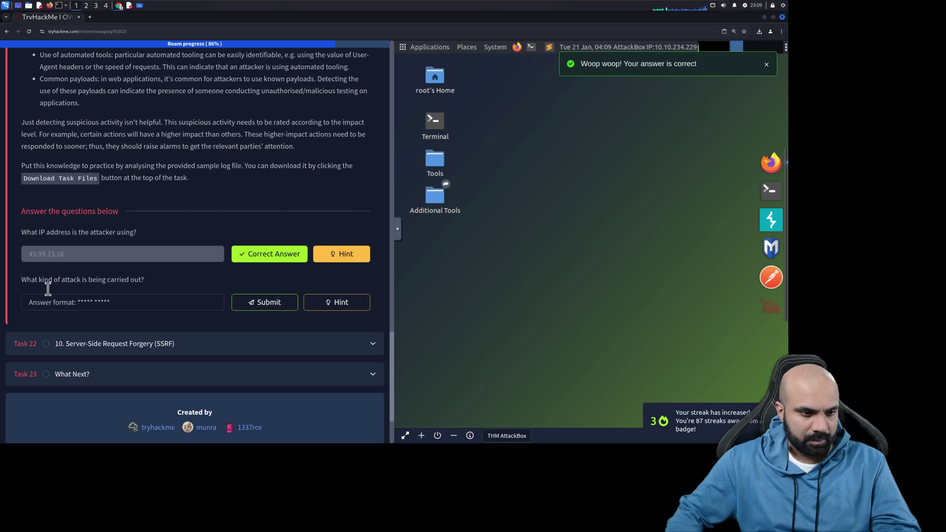
# Submit "brute force" as the answer for the kind of attack being carried out.
pyautogui.click(126, 302)
pyautogui.write('b')
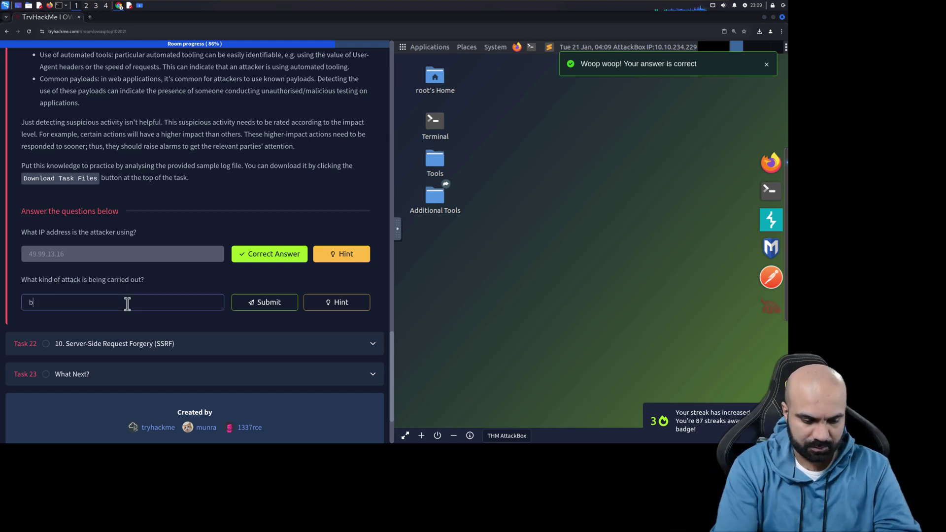
pyautogui.write('rute f')
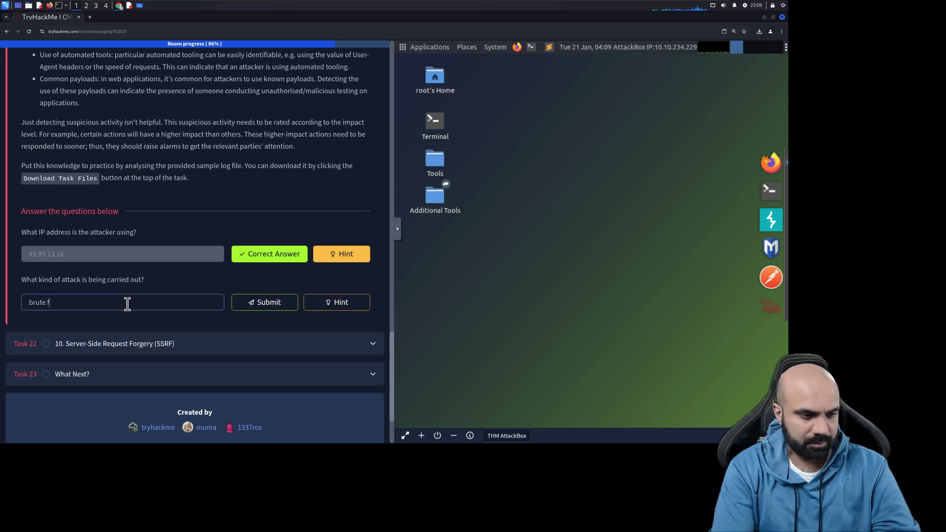
pyautogui.write('orce')
pyautogui.press('Return')
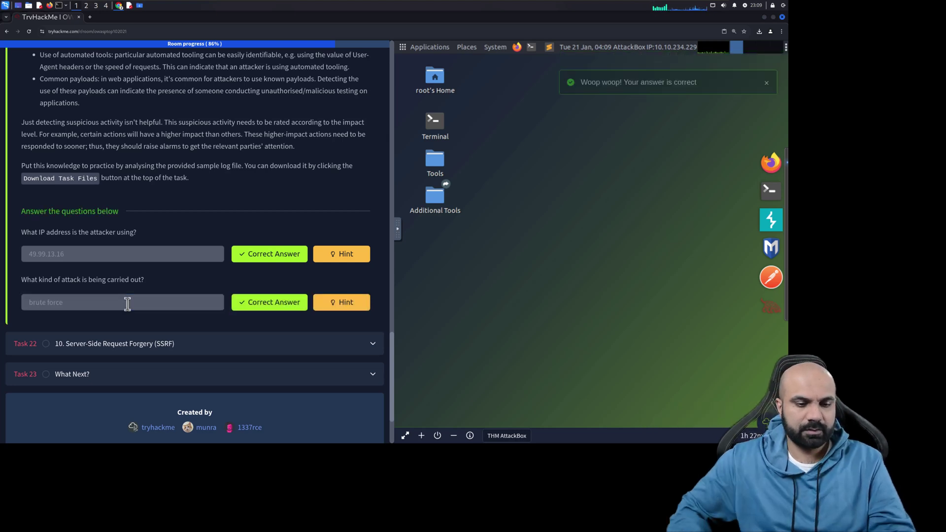
# Expand Task 22 on Server-Side Request Forgery and read its SMS example, Netcat capture, list of SSRF uses and practical example.
pyautogui.click(108, 336)
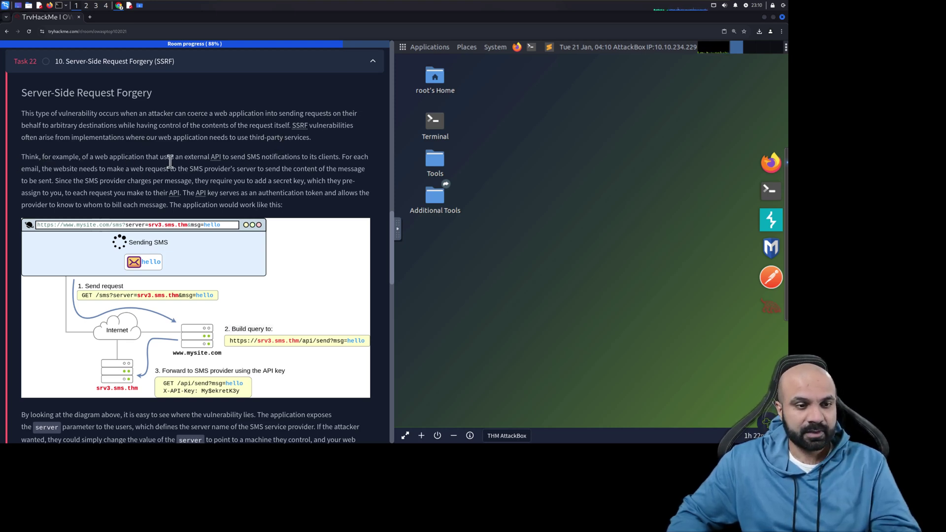
pyautogui.scroll(-1, 200, 166)
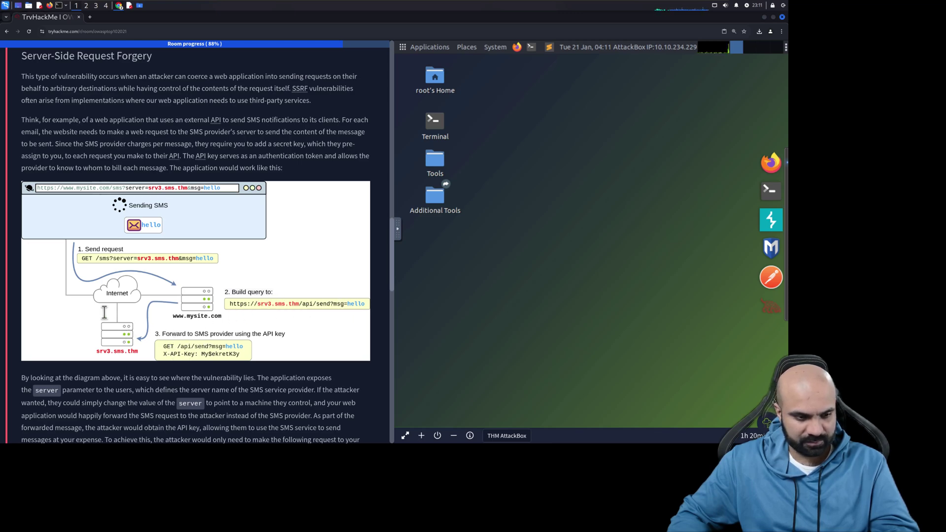
pyautogui.scroll(-3, 105, 312)
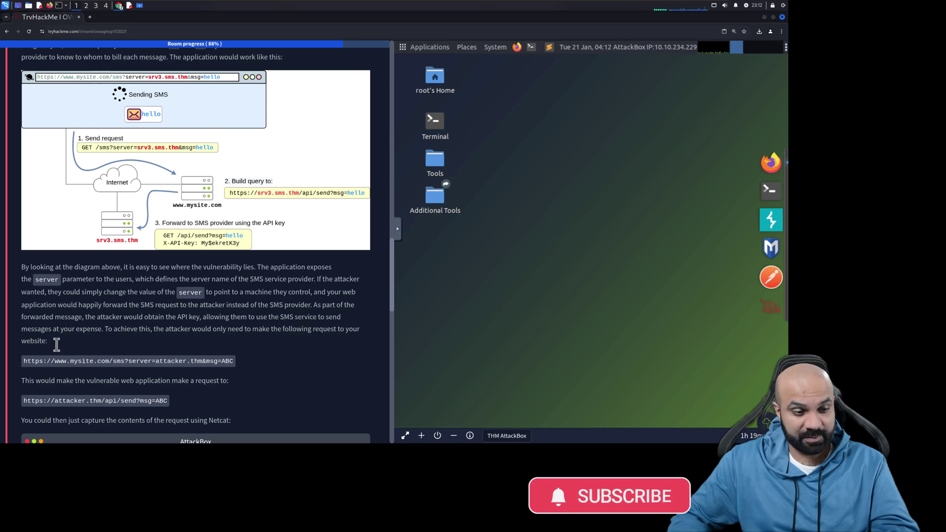
pyautogui.scroll(-1, 109, 332)
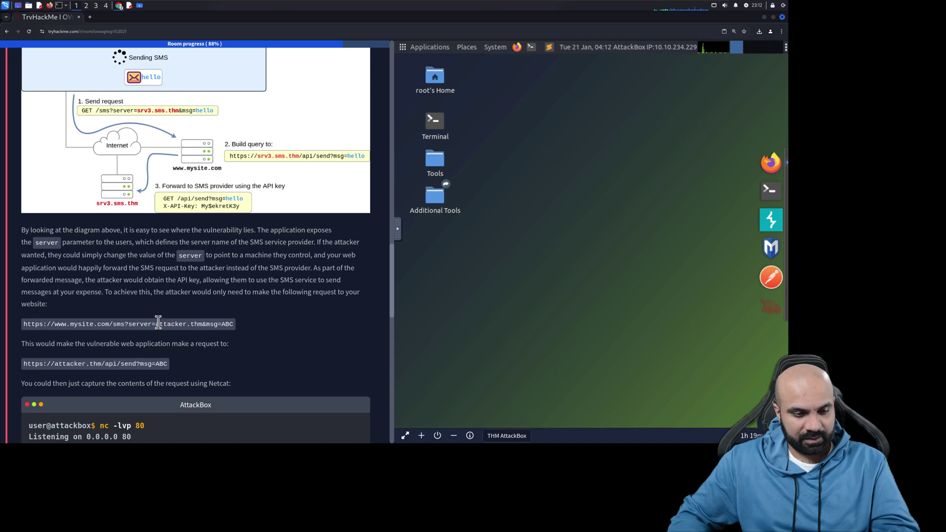
pyautogui.scroll(-1, 196, 331)
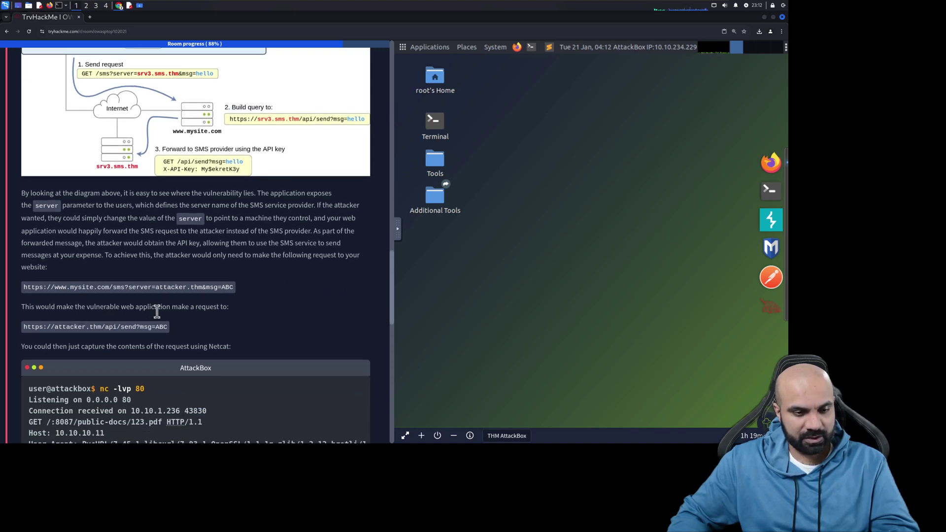
pyautogui.scroll(-3, 206, 319)
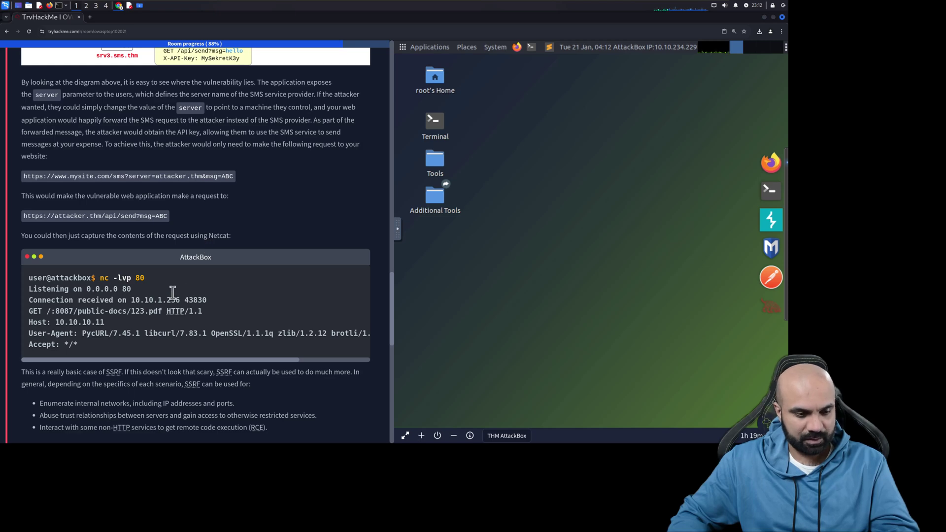
pyautogui.scroll(-3, 173, 292)
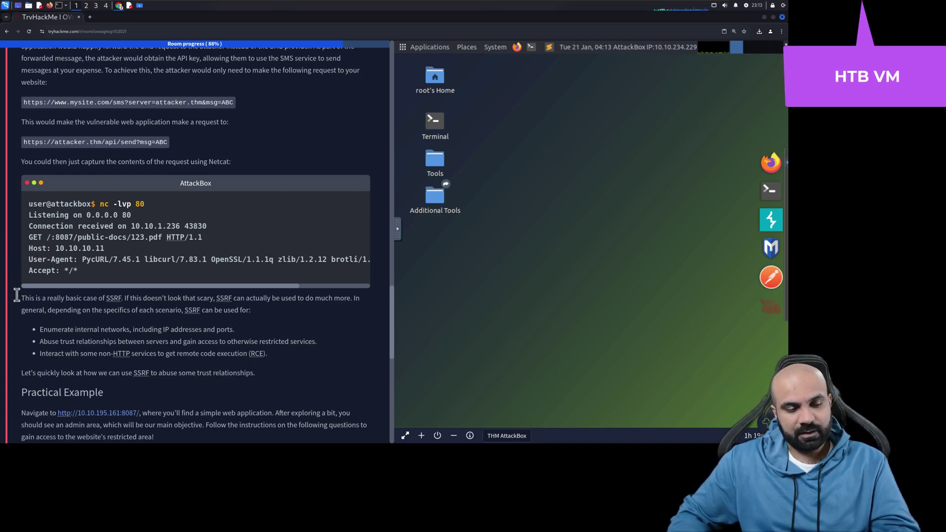
pyautogui.moveTo(19, 295); pyautogui.dragTo(236, 327)
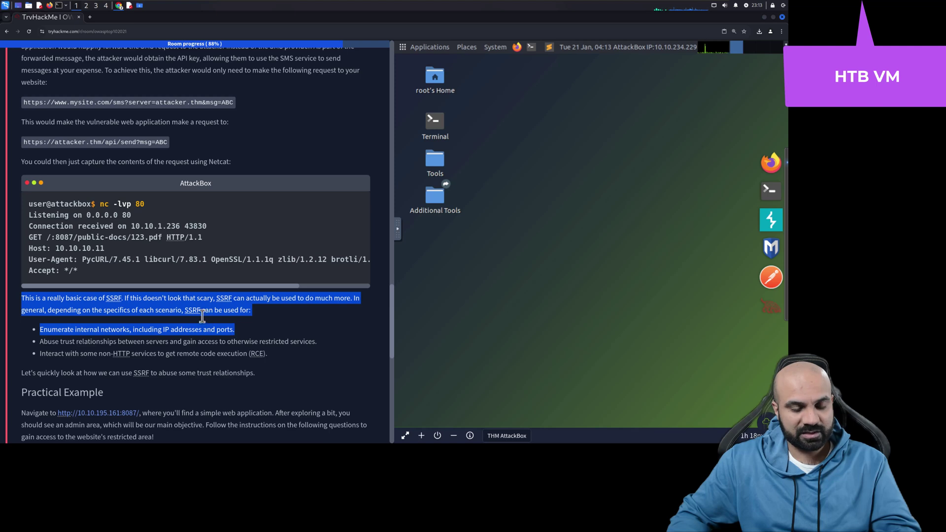
pyautogui.click(236, 334)
pyautogui.scroll(-3, 159, 313)
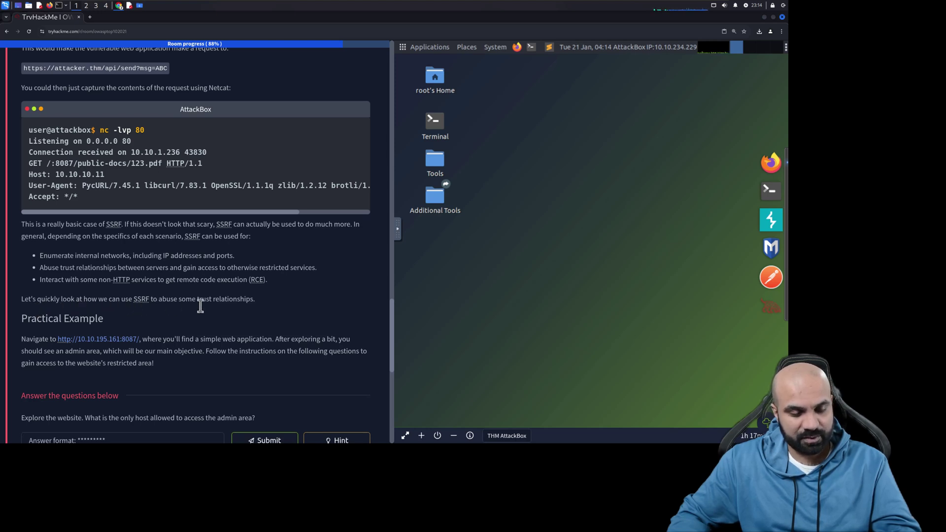
pyautogui.scroll(-1, 207, 305)
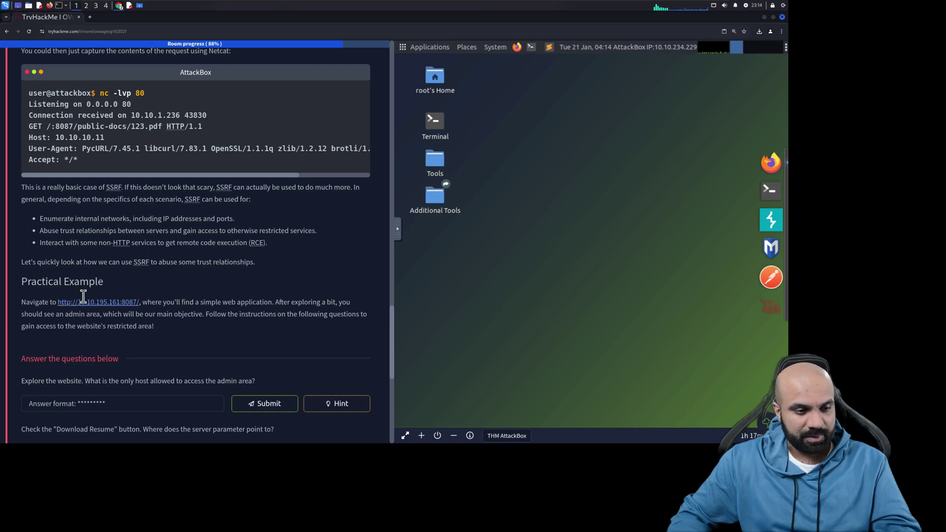
pyautogui.rightClick(115, 304)
pyautogui.click(129, 371)
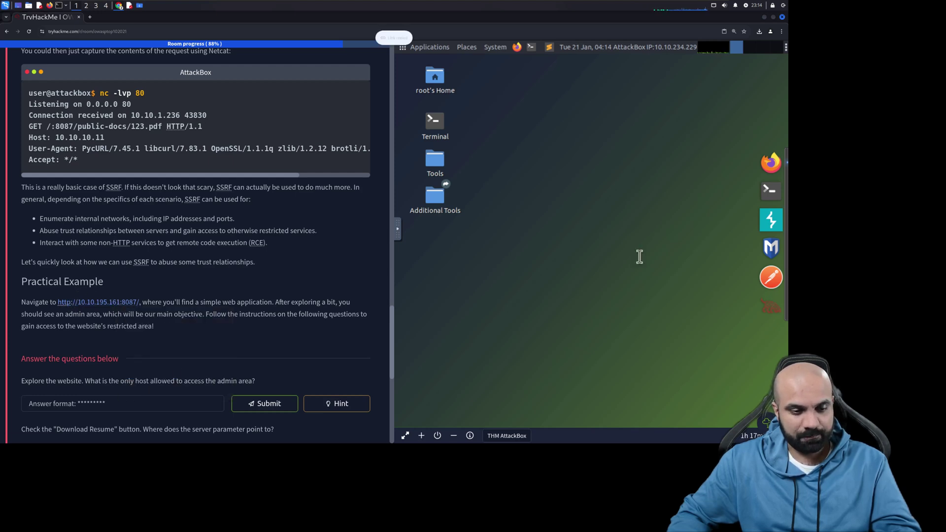
pyautogui.click(516, 47)
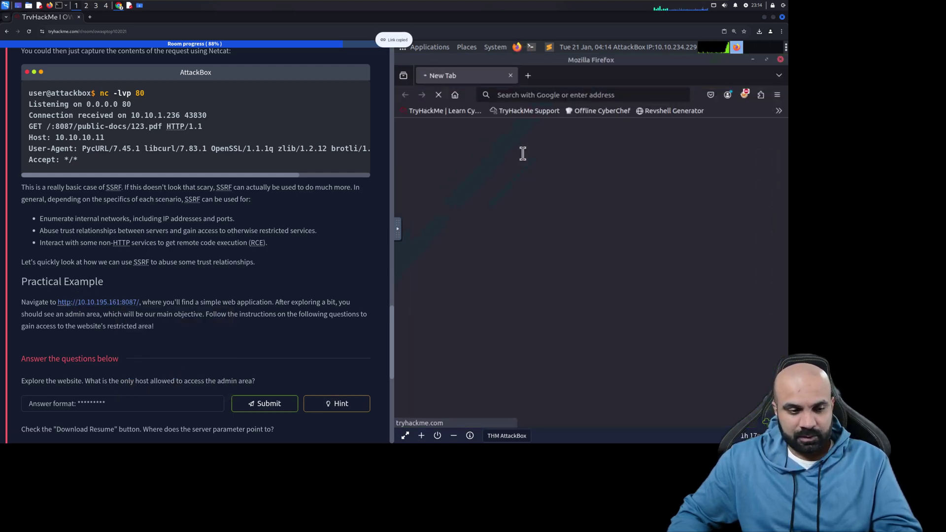
pyautogui.click(528, 76)
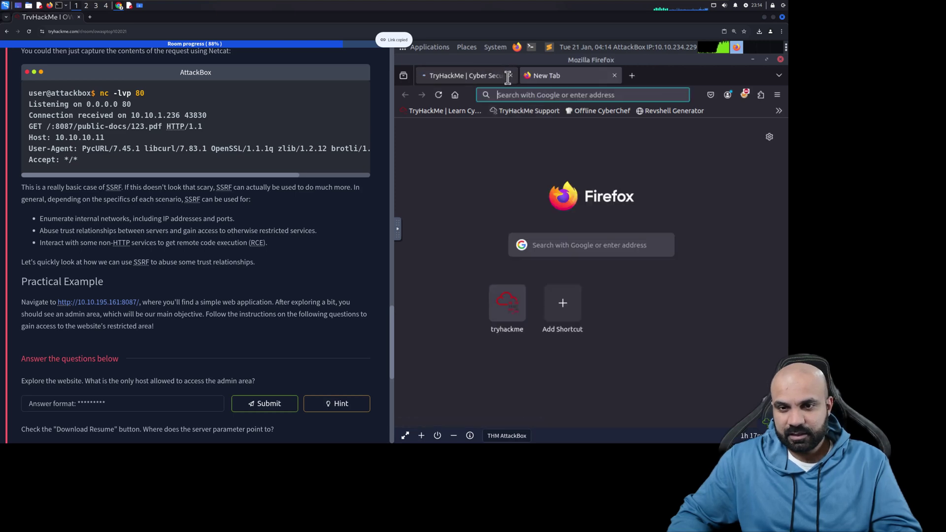
pyautogui.click(508, 76)
pyautogui.rightClick(511, 96)
pyautogui.click(538, 165)
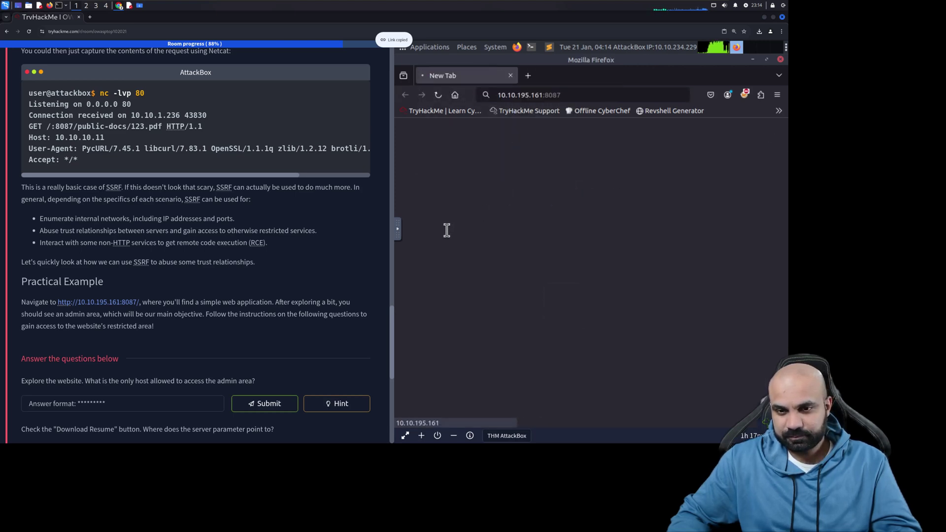
# View the PDF served by the website's Download Resume link and close it again.
pyautogui.scroll(-5, 447, 231)
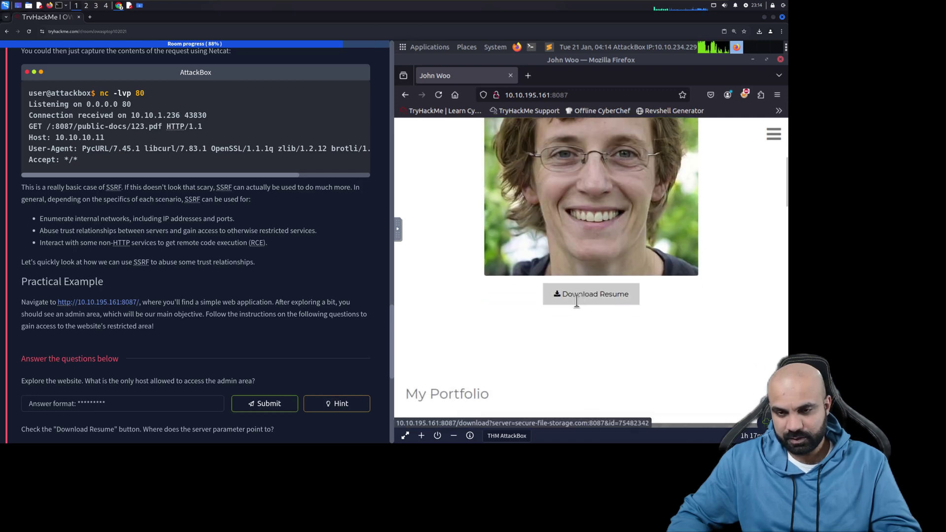
pyautogui.scroll(-2, 578, 299)
pyautogui.click(572, 245)
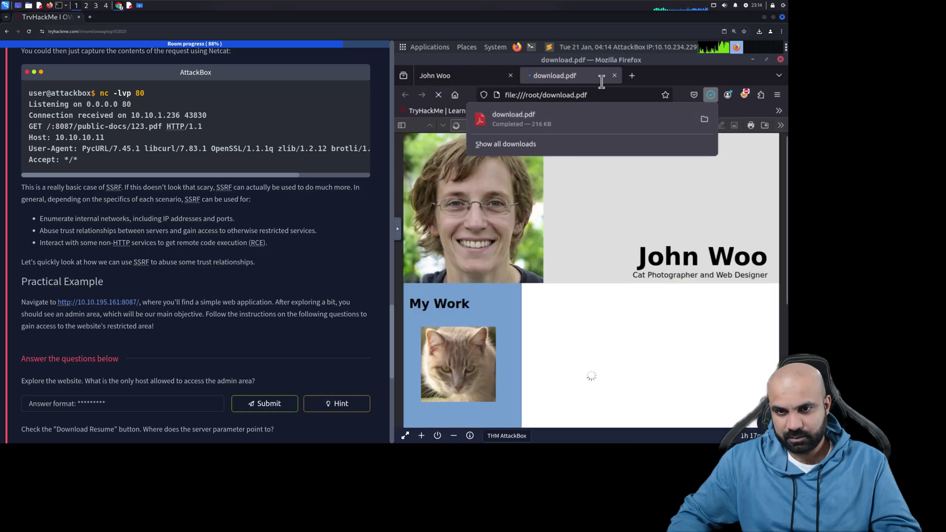
pyautogui.click(614, 75)
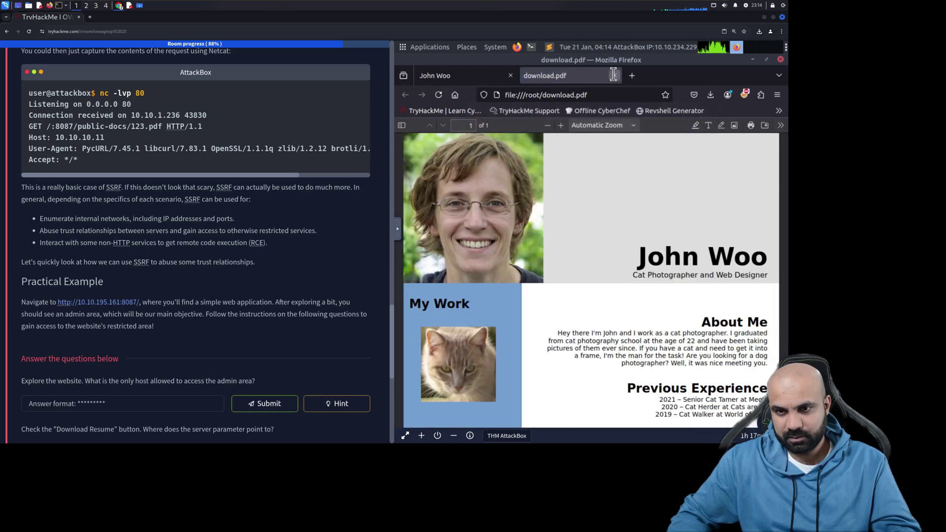
pyautogui.click(613, 75)
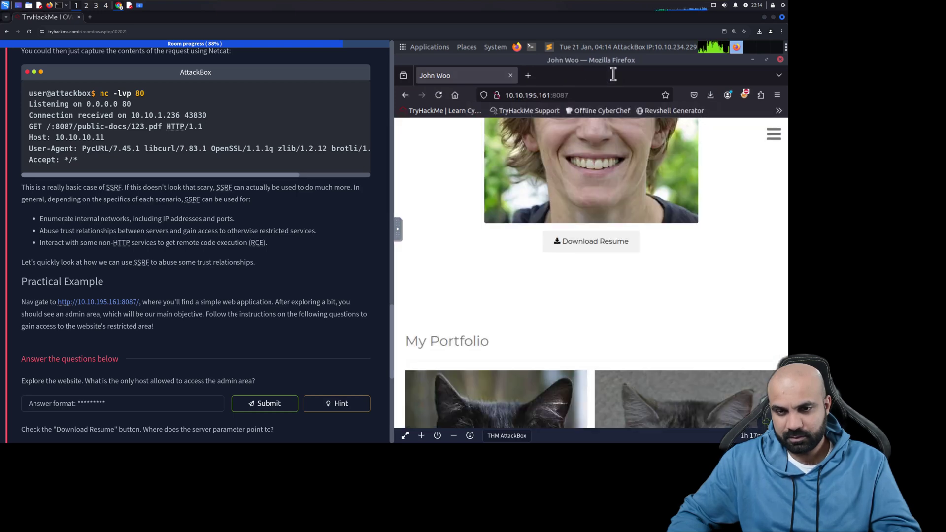
# Copy the Download Resume link and put it in a new tab's address bar to inspect its server parameter.
pyautogui.rightClick(582, 243)
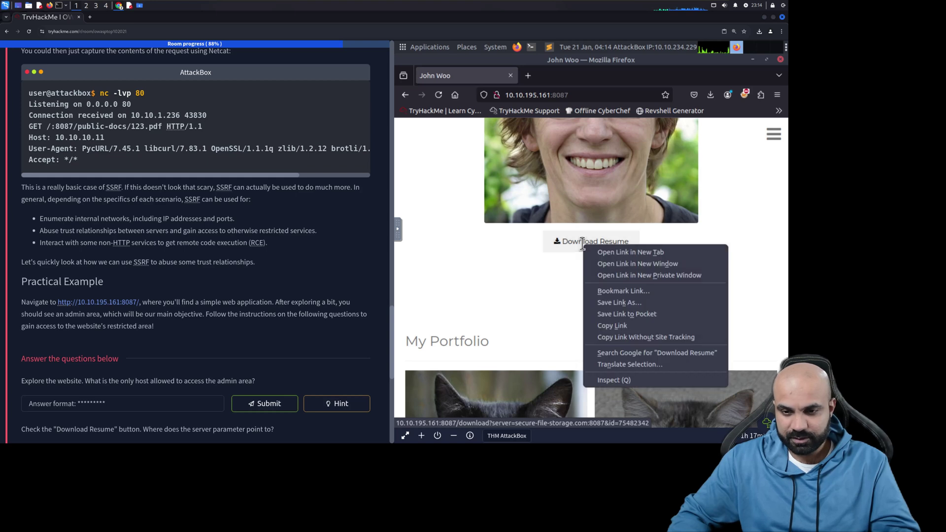
pyautogui.click(611, 323)
pyautogui.click(527, 76)
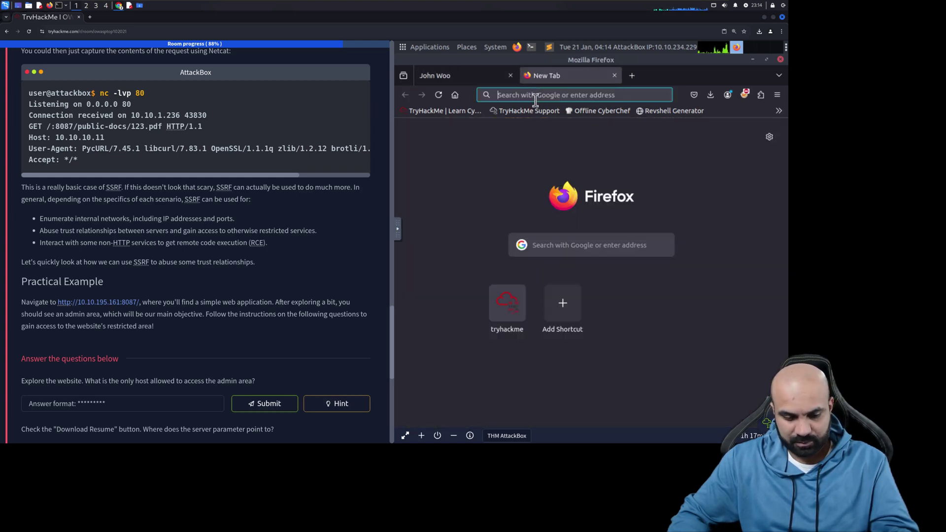
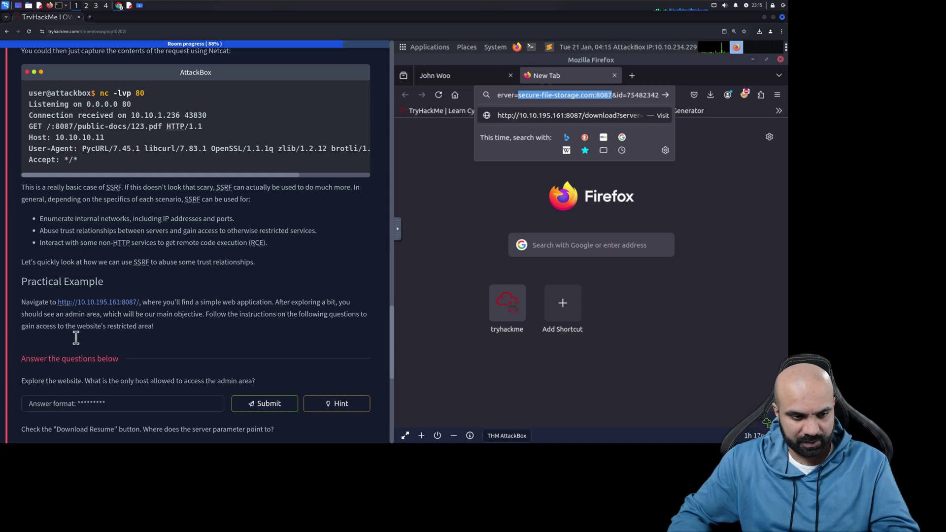
# Open the website's Admin Area and submit "localhost" as the only host allowed to access it.
pyautogui.scroll(-2, 79, 338)
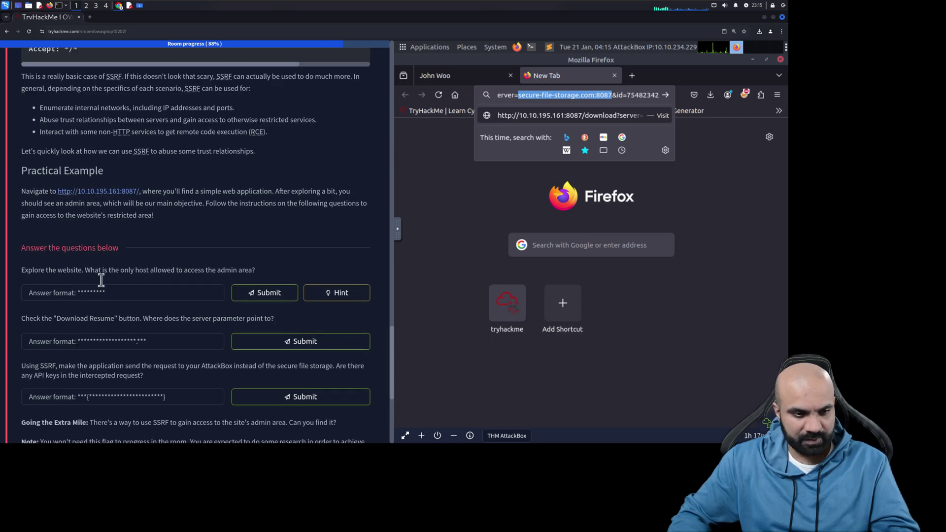
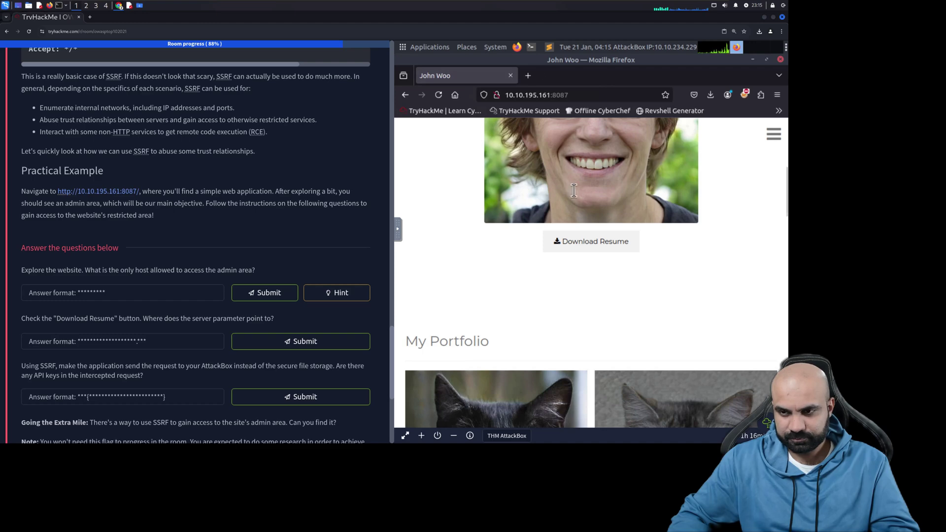
pyautogui.scroll(5, 576, 209)
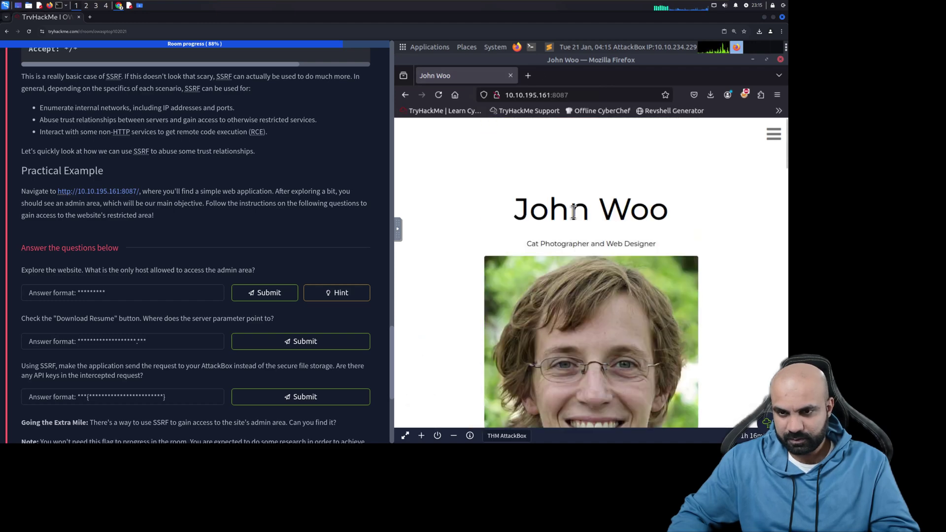
pyautogui.click(775, 134)
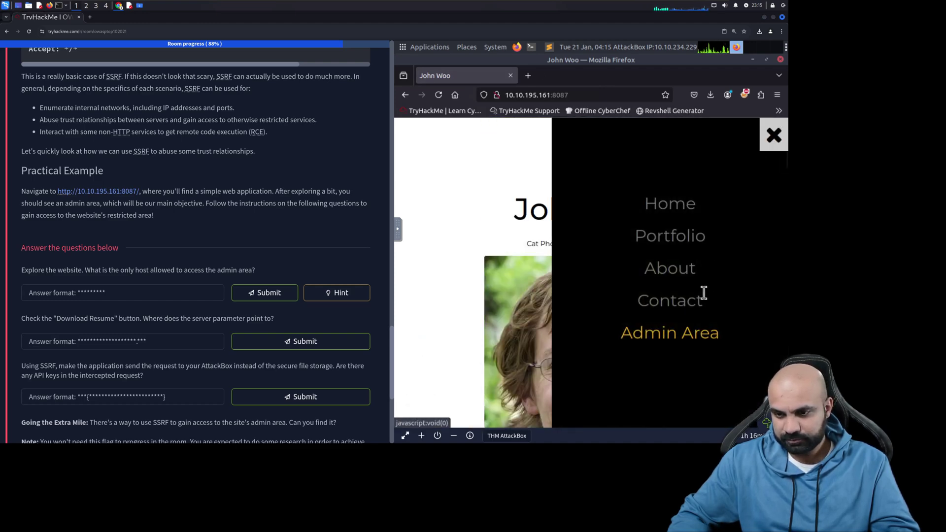
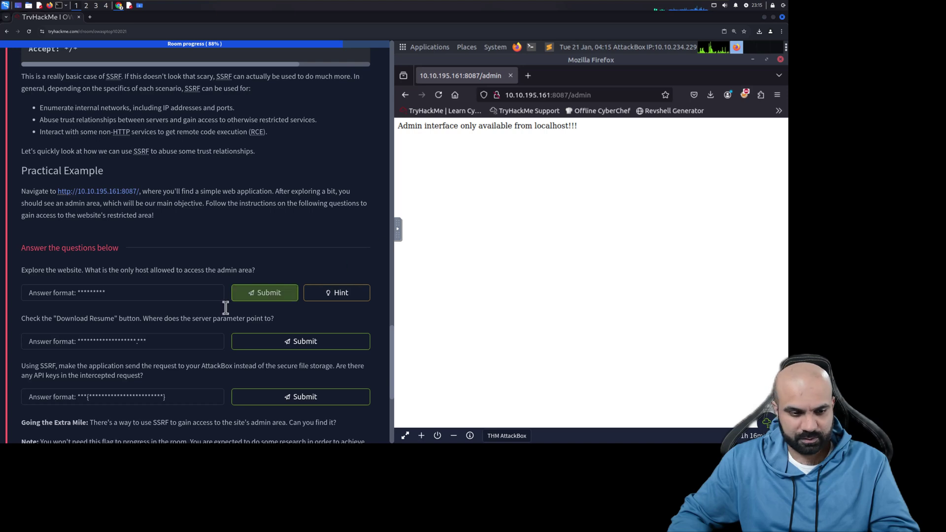
pyautogui.click(169, 294)
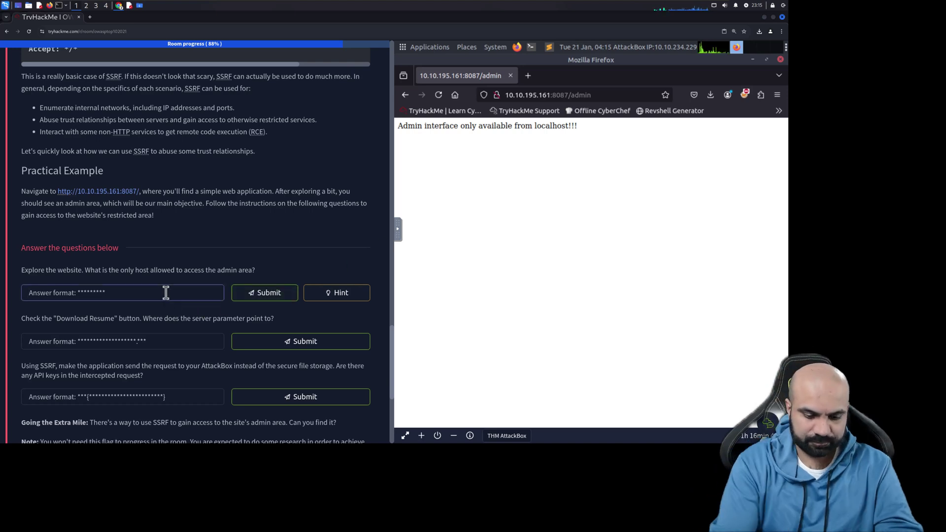
pyautogui.write('localhost')
pyautogui.press('Return')
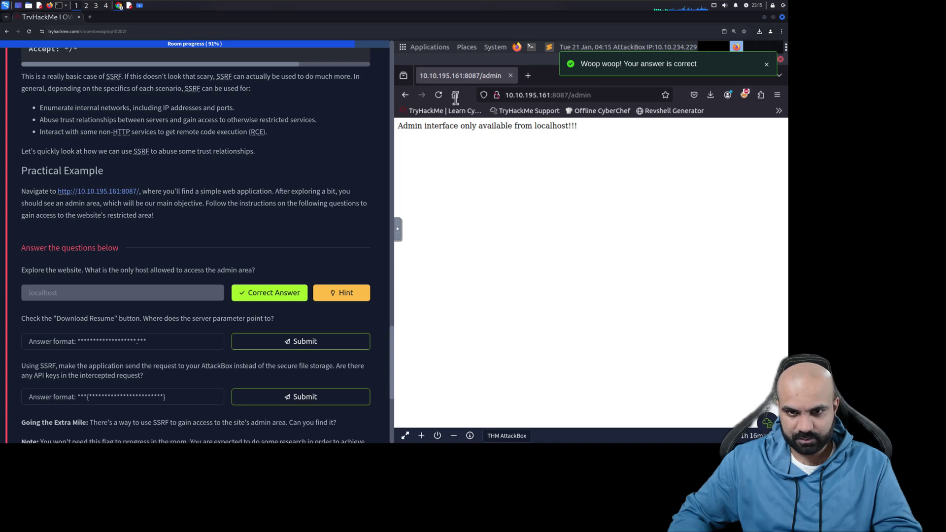
# Return to the website's main page, close its navigation overlay and view the resume in a separate window before closing that window.
pyautogui.click(405, 94)
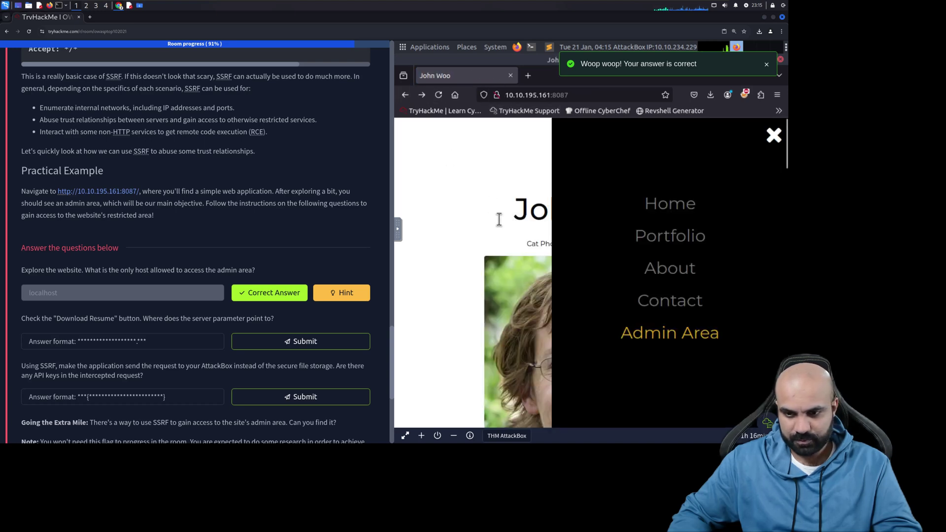
pyautogui.scroll(-5, 490, 217)
pyautogui.click(773, 135)
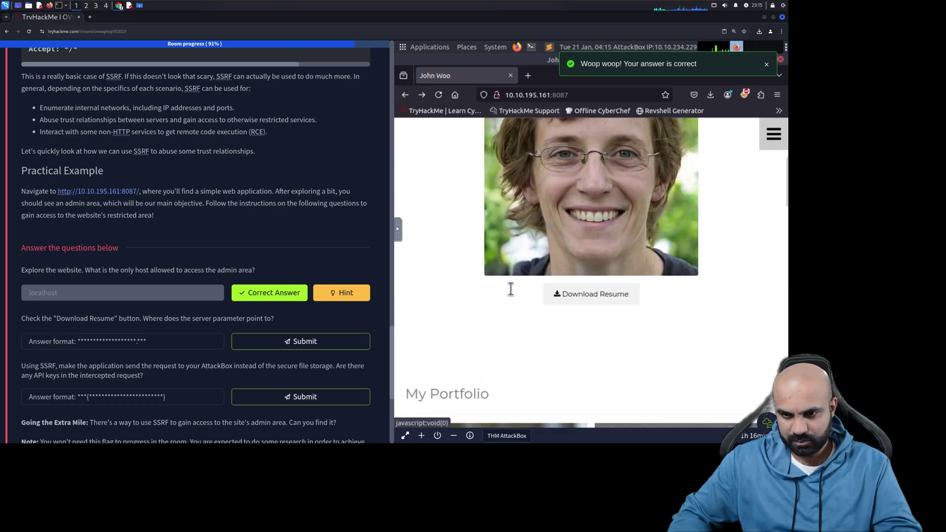
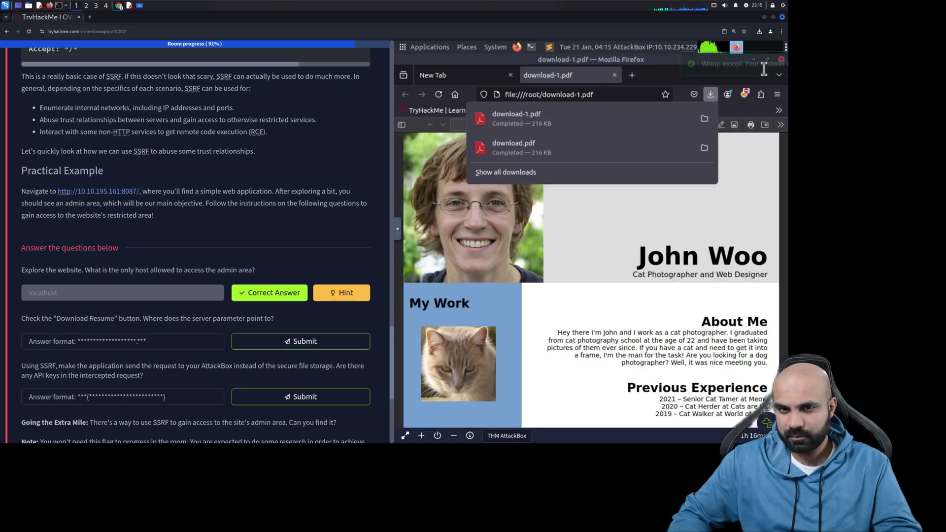
pyautogui.click(781, 60)
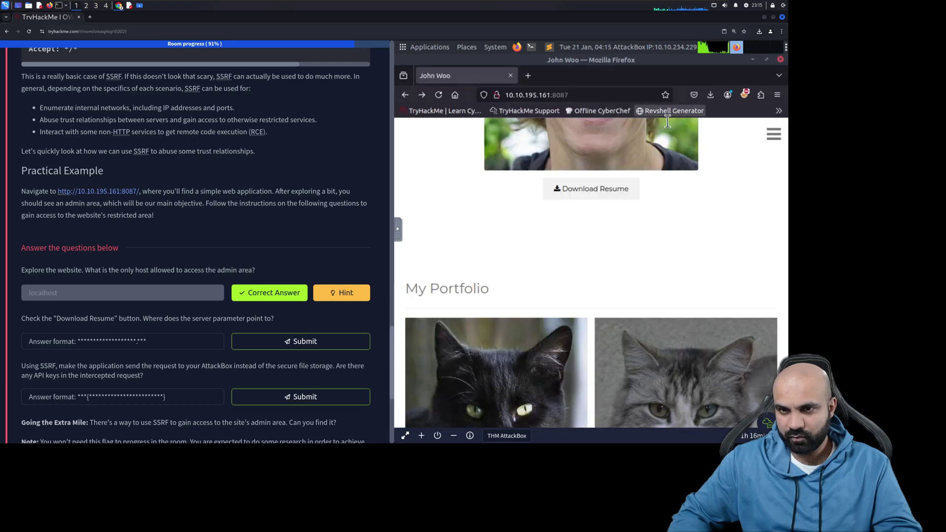
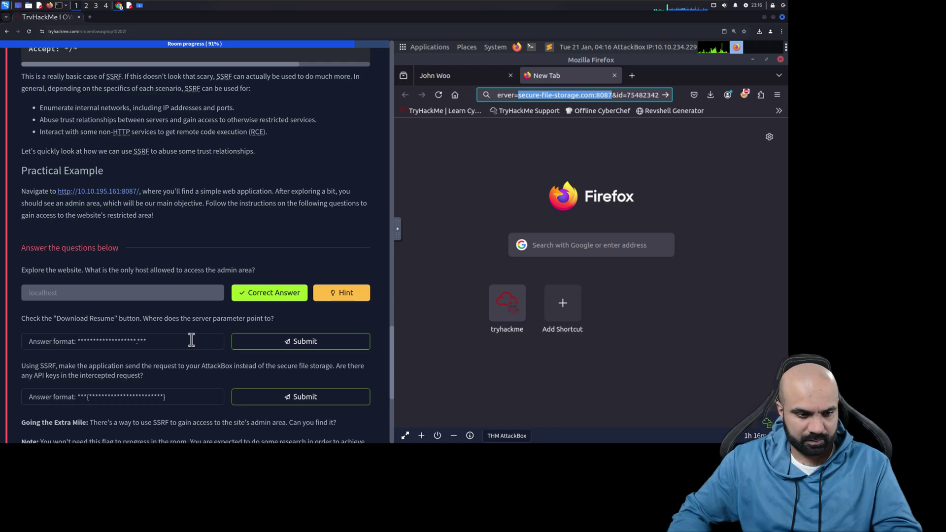
# Enter secure-file-storage.com:8087 as the server parameter's target, remove the :8087 port and submit the answer.
pyautogui.click(191, 341)
pyautogui.write('secure-file-storage.com:8087')
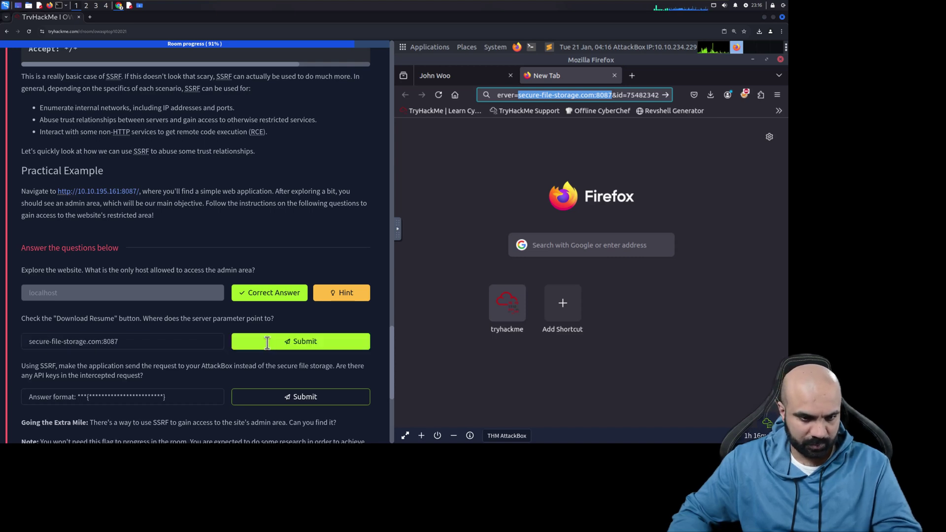
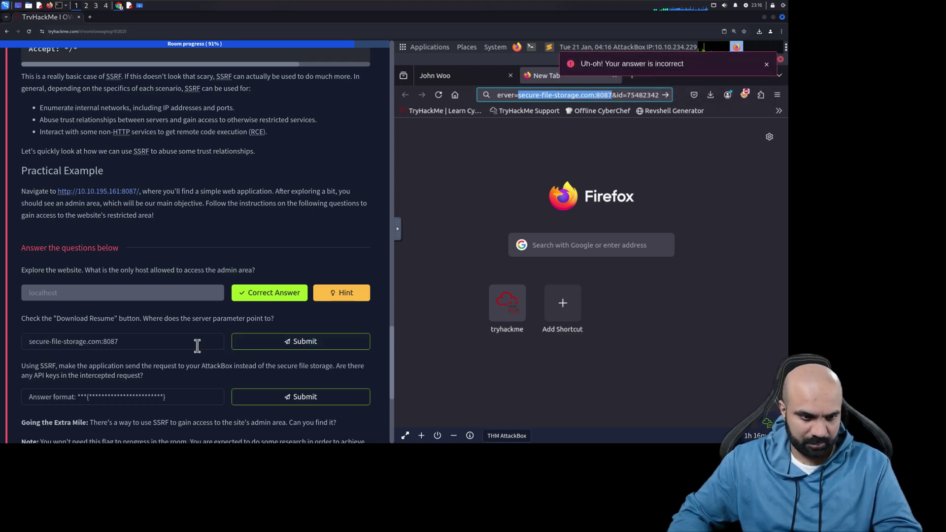
pyautogui.click(200, 343)
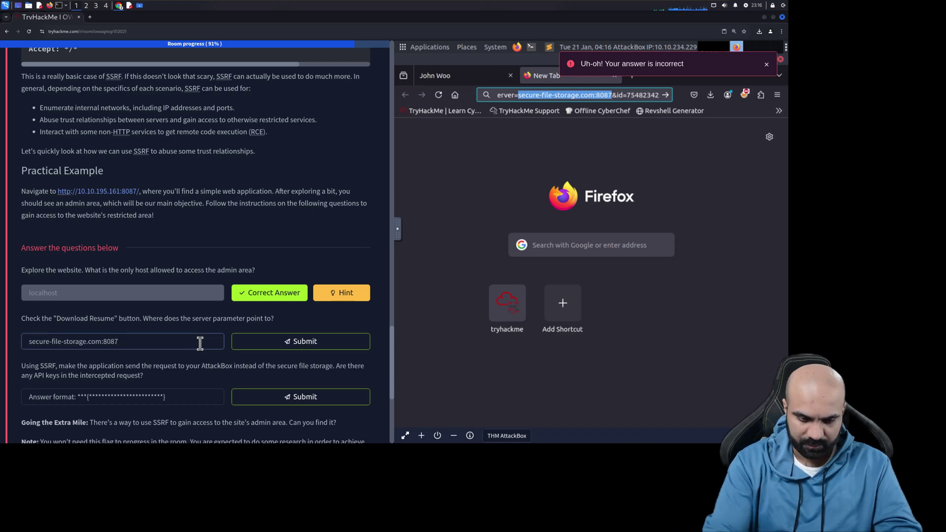
pyautogui.press('BackSpace')
pyautogui.press('BackSpace')
pyautogui.press('BackSpace')
pyautogui.press('BackSpace')
pyautogui.press('BackSpace')
pyautogui.press('Return')
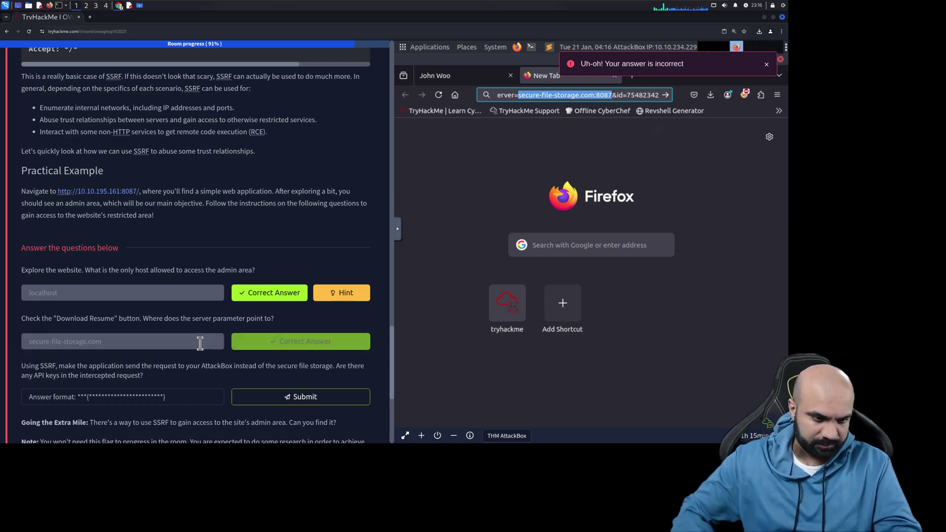
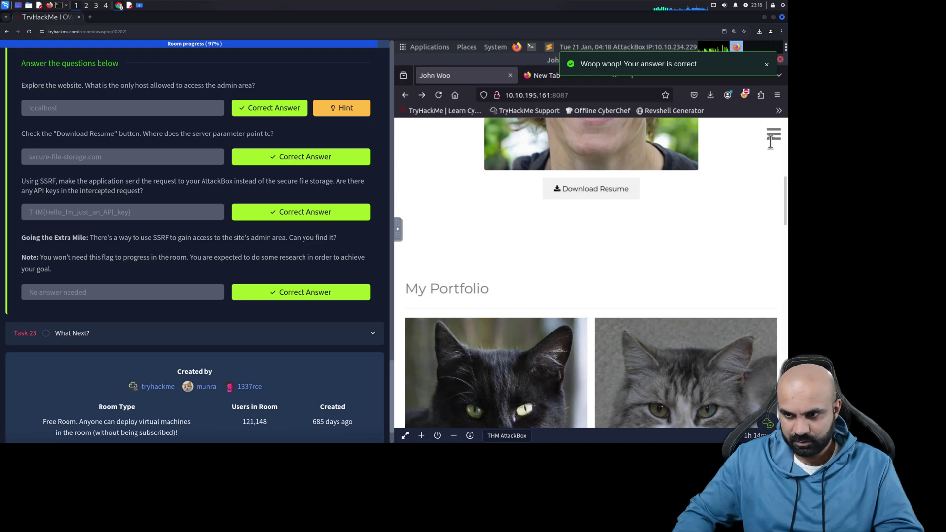
# Check the website's Admin Area link and the downloaded download-2.pdf, and dismiss the answer notification.
pyautogui.click(774, 134)
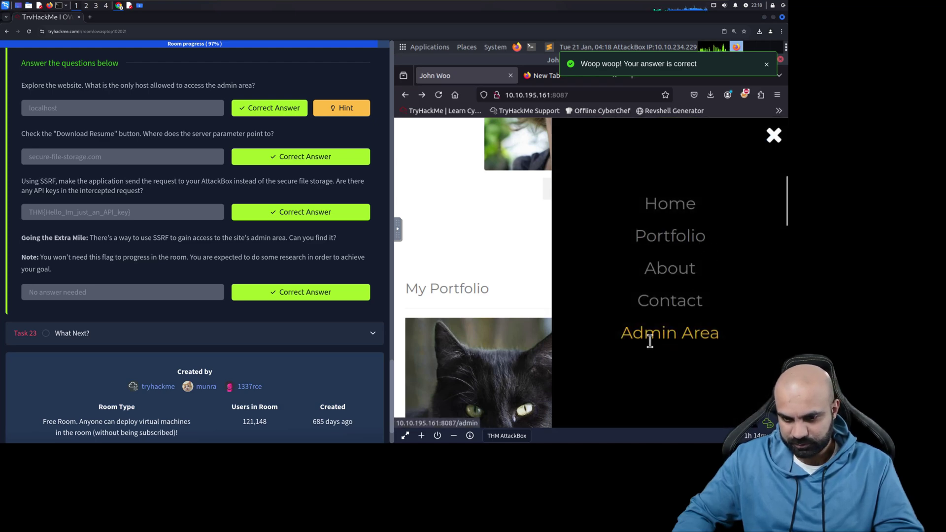
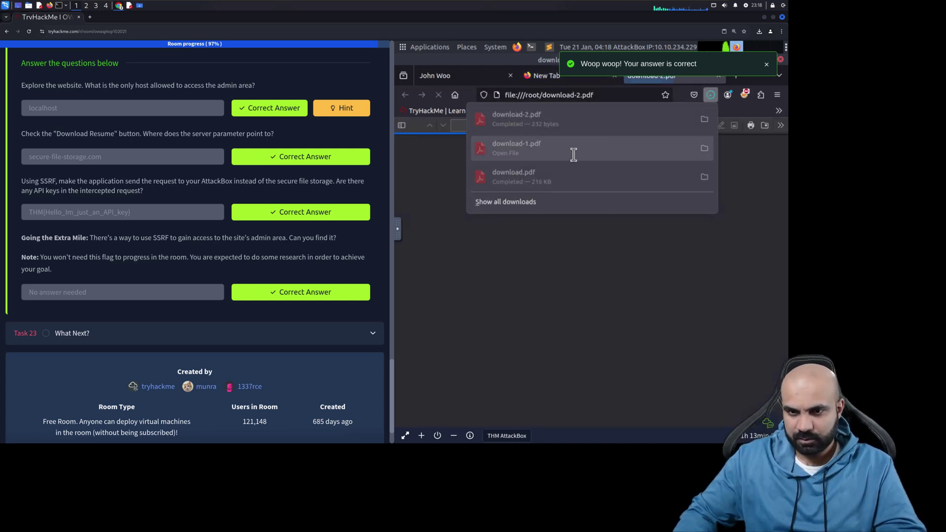
pyautogui.click(480, 275)
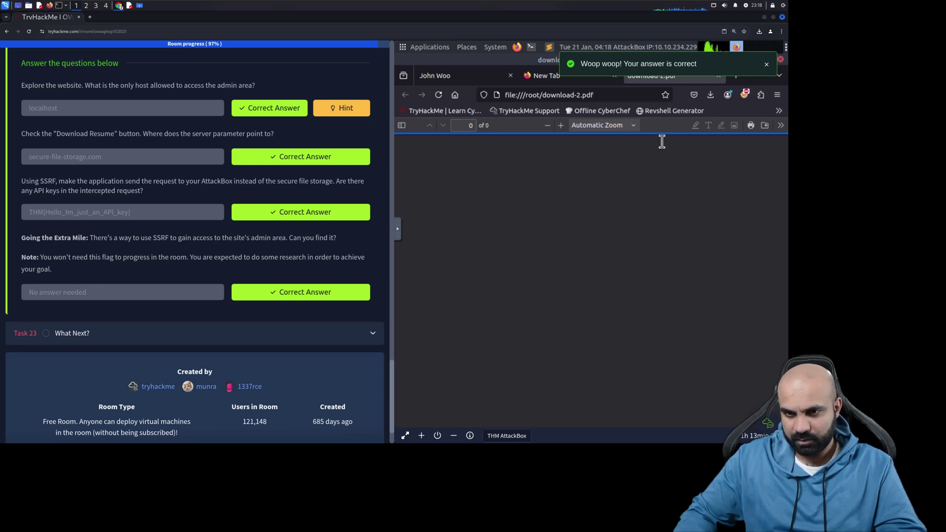
pyautogui.click(764, 68)
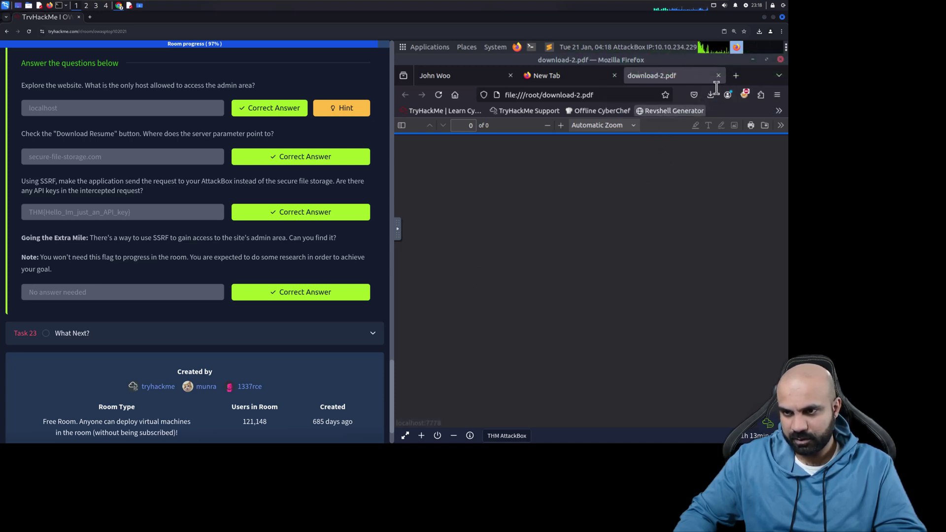
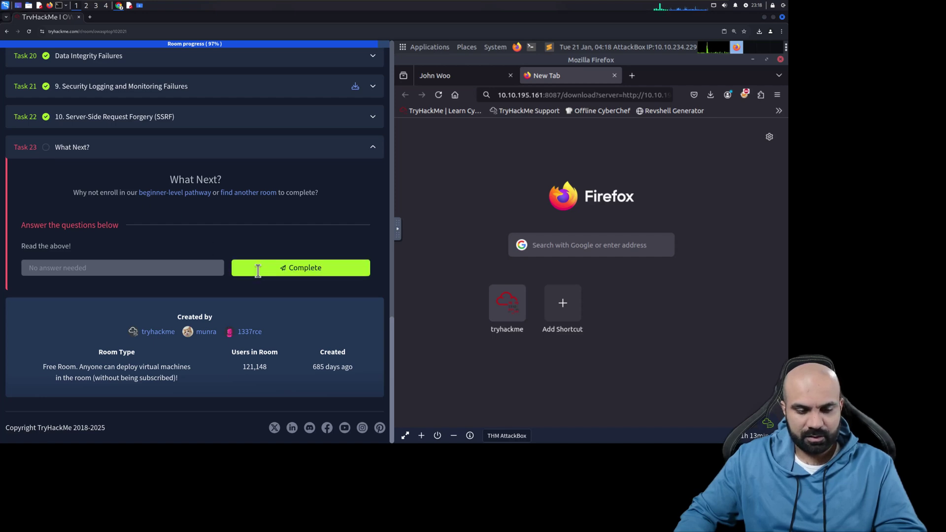
# Mark the final Task 23, What Next?, as complete.
pyautogui.click(257, 270)
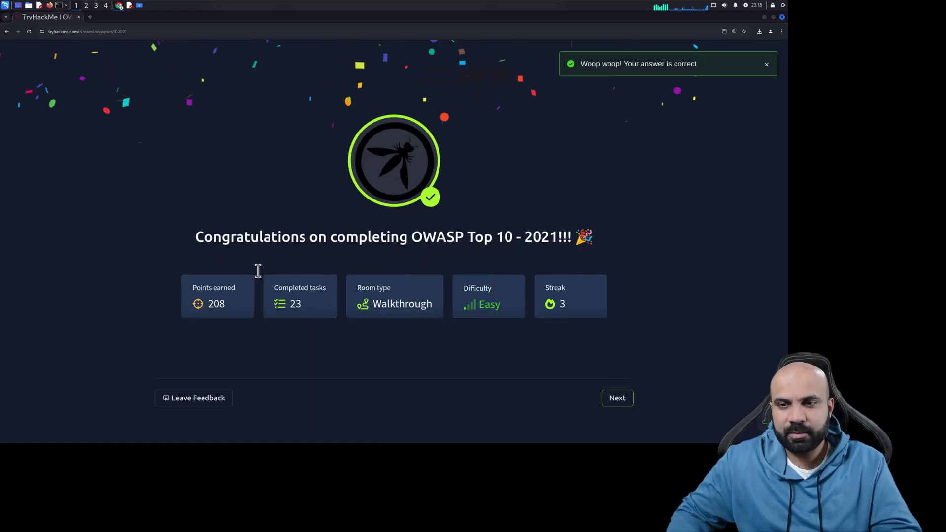